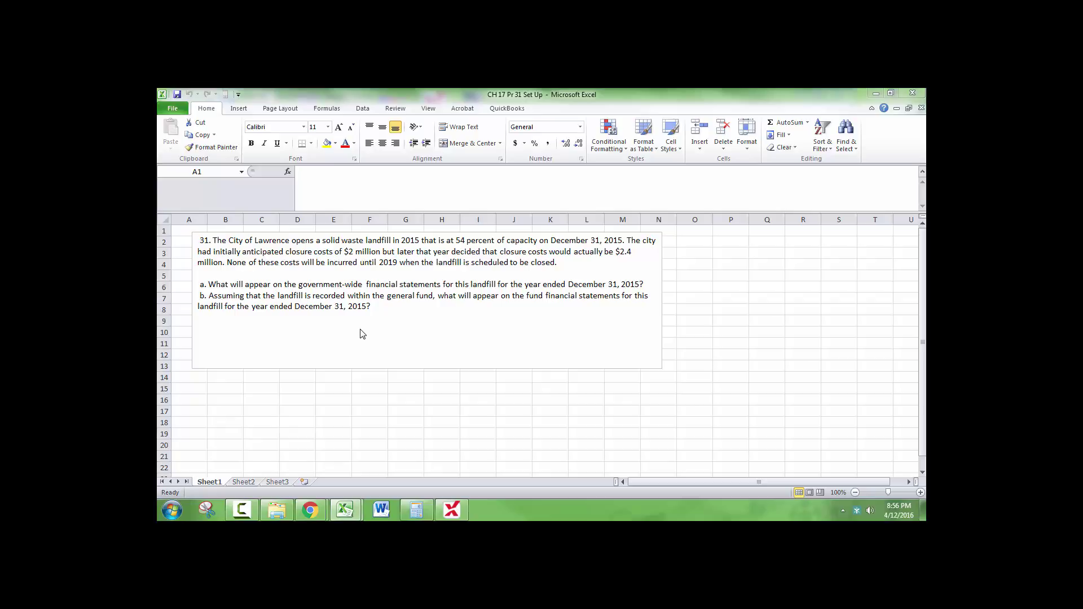
# Commit the entry in A16 and enlarge the font across the whole sheet.
pyautogui.click(197, 398)
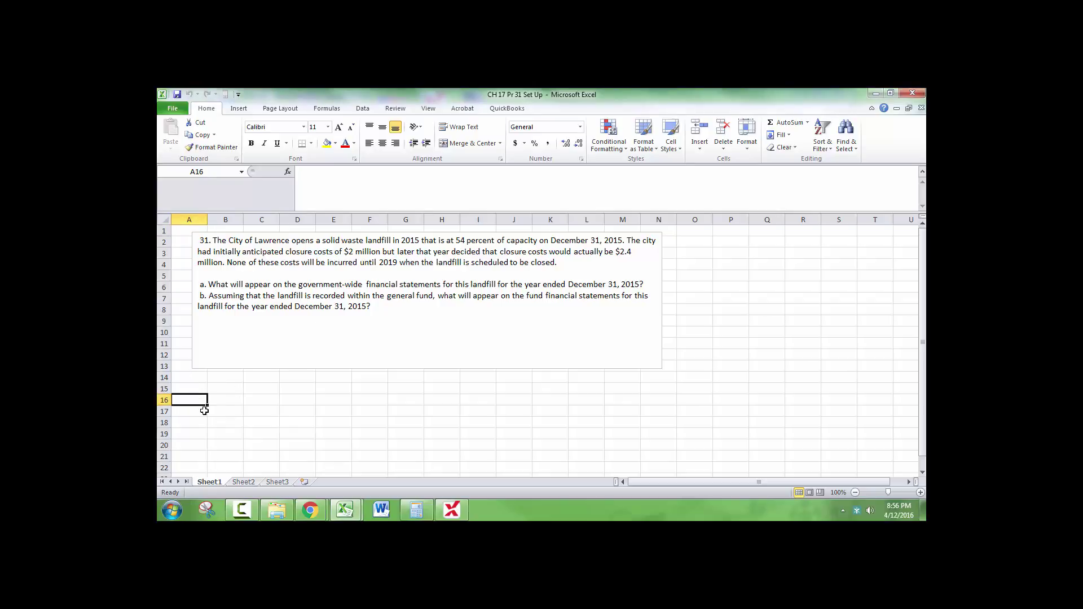
# Shorten the problem text box to row 11 and delete the empty rows 11–14.
pyautogui.write('Lan')
pyautogui.press('Tab')
pyautogui.click(164, 220)
pyautogui.click(339, 128)
pyautogui.click(423, 394)
pyautogui.moveTo(426, 402); pyautogui.dragTo(426, 370)
pyautogui.moveTo(164, 374); pyautogui.dragTo(172, 409)
pyautogui.rightClick(209, 388)
pyautogui.click(240, 315)
pyautogui.click(200, 374)
pyautogui.click(203, 387)
# Enter 2015 and 'Landfill percentage' of 54%, autofitting column A to the label.
pyautogui.write('2015')
pyautogui.press('Return')
pyautogui.write('La')
pyautogui.press('BackSpace')
pyautogui.press('BackSpace')
pyautogui.write('Landfill percentage')
pyautogui.click(237, 400)
pyautogui.doubleClick(207, 219)
pyautogui.write('54%')
pyautogui.press('Return')
# Add 'Closure Costs' of 2,000,000 in B14, formatted as Accounting with no decimals.
pyautogui.write('Closure Costs')
pyautogui.press('Tab')
pyautogui.write('2000000')
pyautogui.press('Return')
pyautogui.click(269, 416)
pyautogui.click(515, 143)
pyautogui.click(565, 143)
pyautogui.click(565, 143)
pyautogui.click(578, 143)
pyautogui.click(578, 143)
pyautogui.click(578, 143)
pyautogui.click(578, 143)
# Add 'New Est. Costs' of 2,400,000 in B16, formatted as Accounting with no decimals.
pyautogui.click(230, 440)
pyautogui.write('New Est. Costs')
pyautogui.press('Tab')
pyautogui.write('2400000')
pyautogui.press('Return')
pyautogui.press('Up')
pyautogui.press('Right')
pyautogui.click(515, 143)
pyautogui.click(575, 145)
pyautogui.click(575, 144)
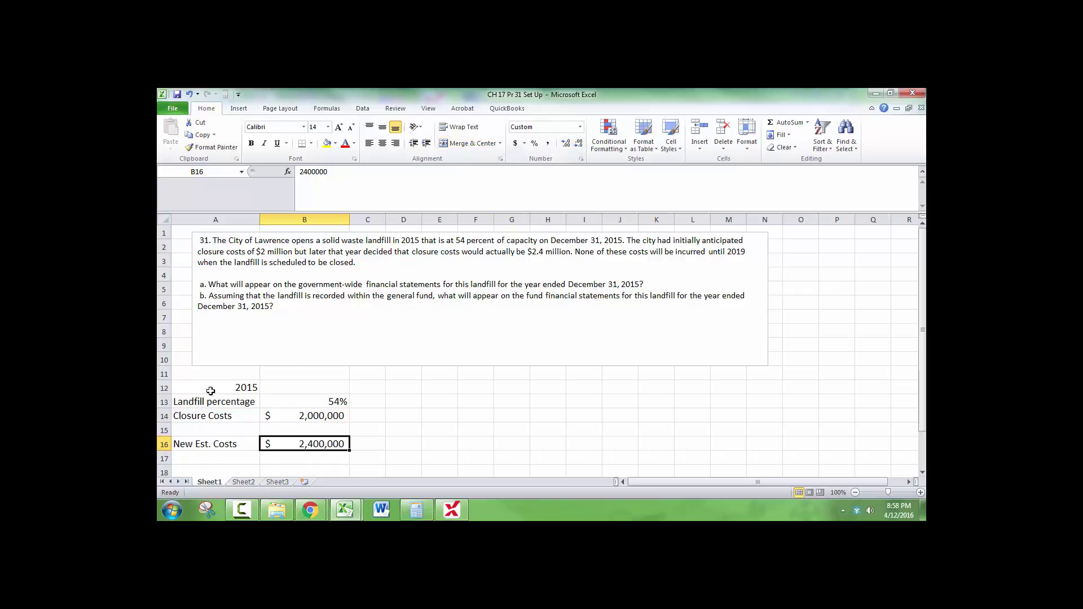